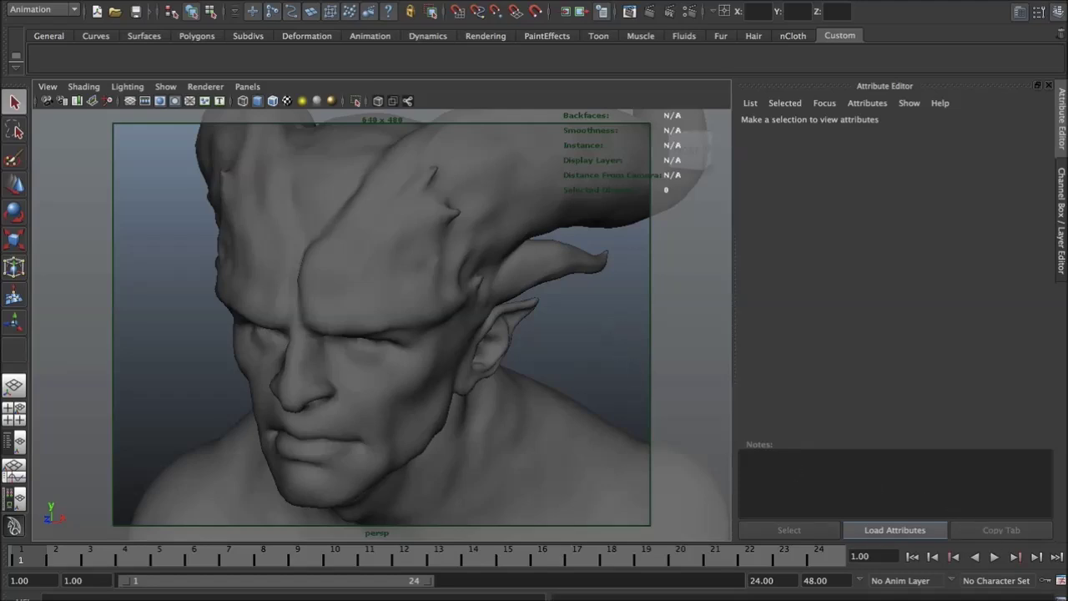
Step: Open the Script Editor, collapse its history pane and move the window aside
left_click(1058, 597)
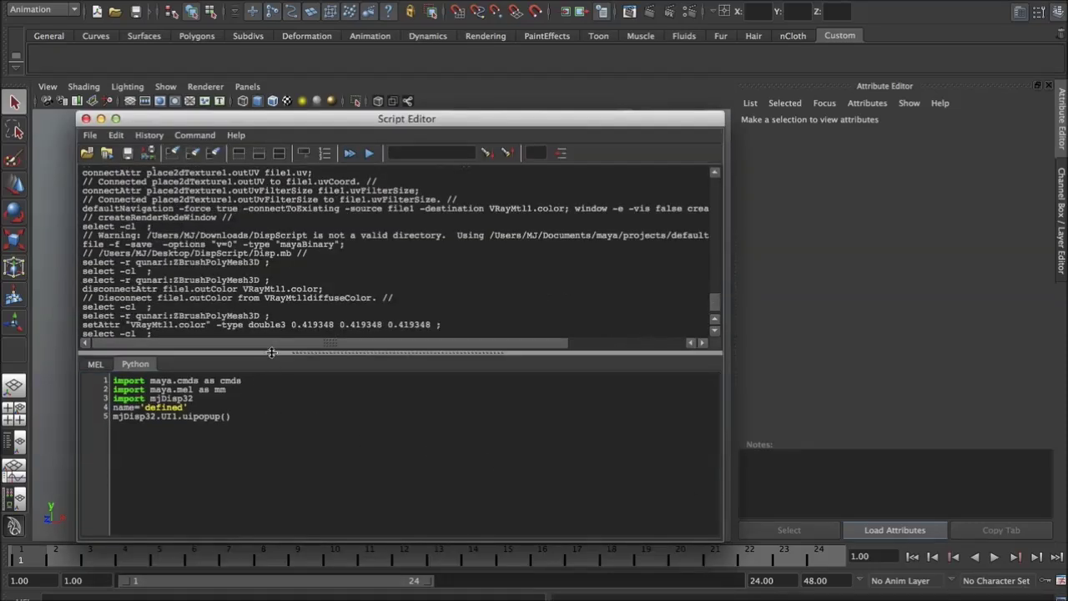
left_click_drag(272, 352, 286, 182)
left_click_drag(284, 121, 401, 118)
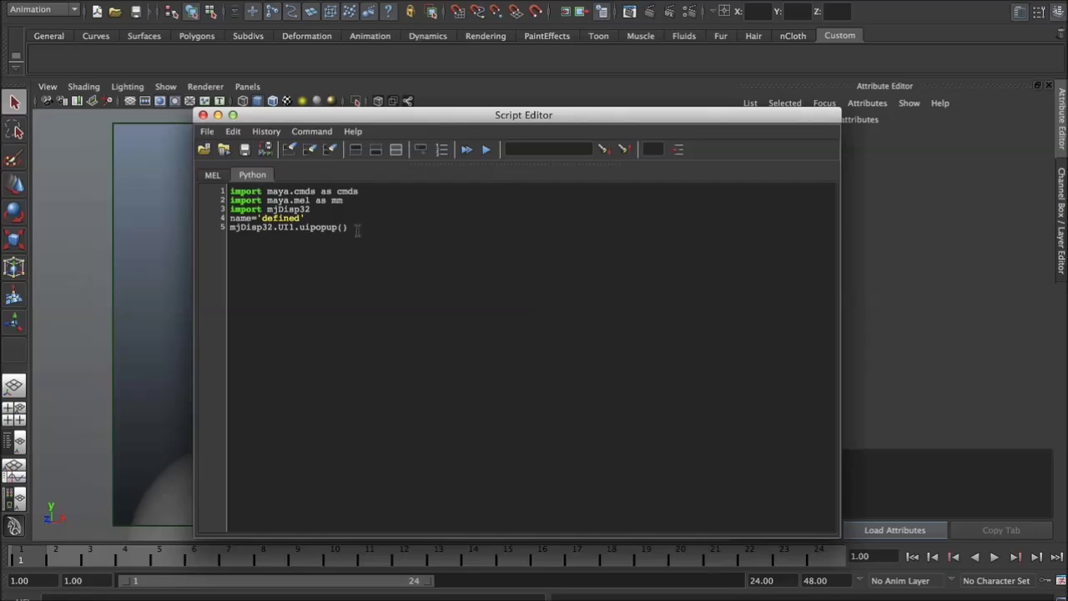
left_click_drag(381, 235, 223, 201)
left_click(365, 217)
left_click_drag(351, 228, 224, 192)
key("super+c")
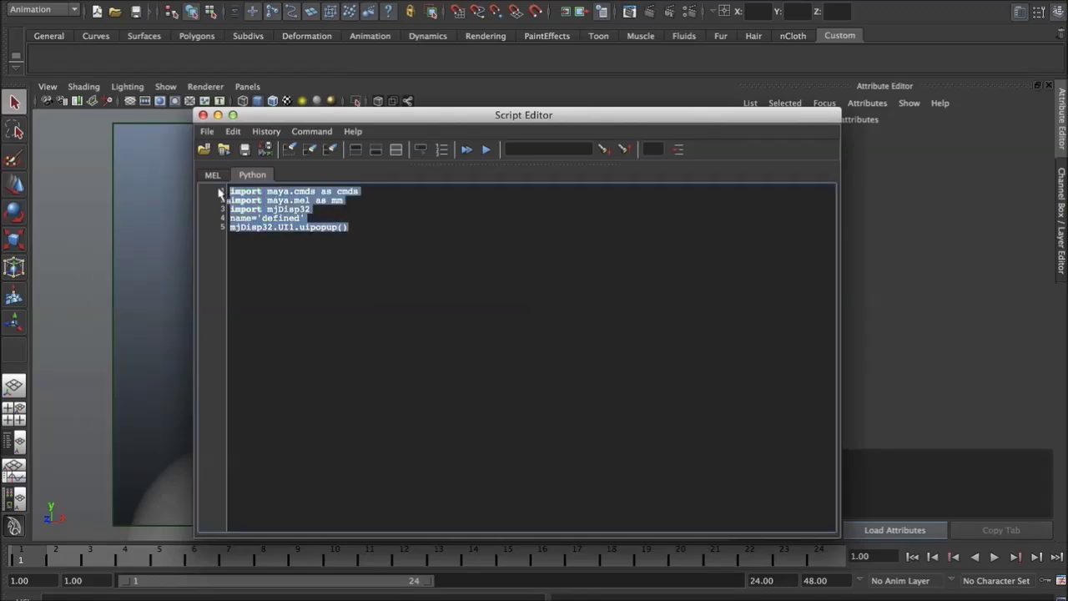
left_click(424, 258)
Step: Paste the mjDisp32 script into a new Python tab and drag it onto the Custom shelf
right_click_drag(422, 251, 423, 222)
left_click(525, 312)
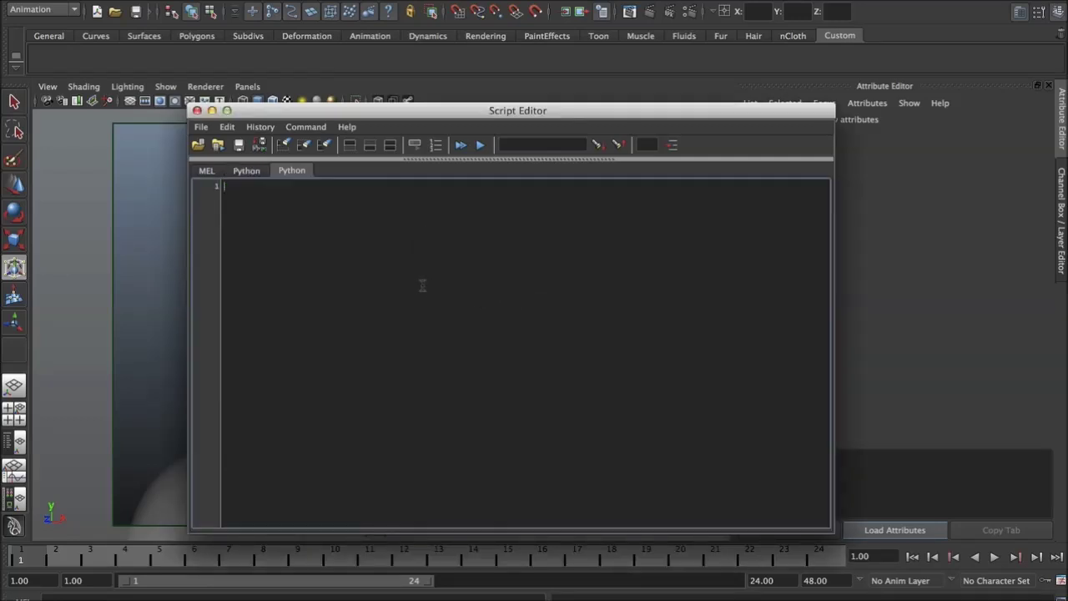
key("super+v")
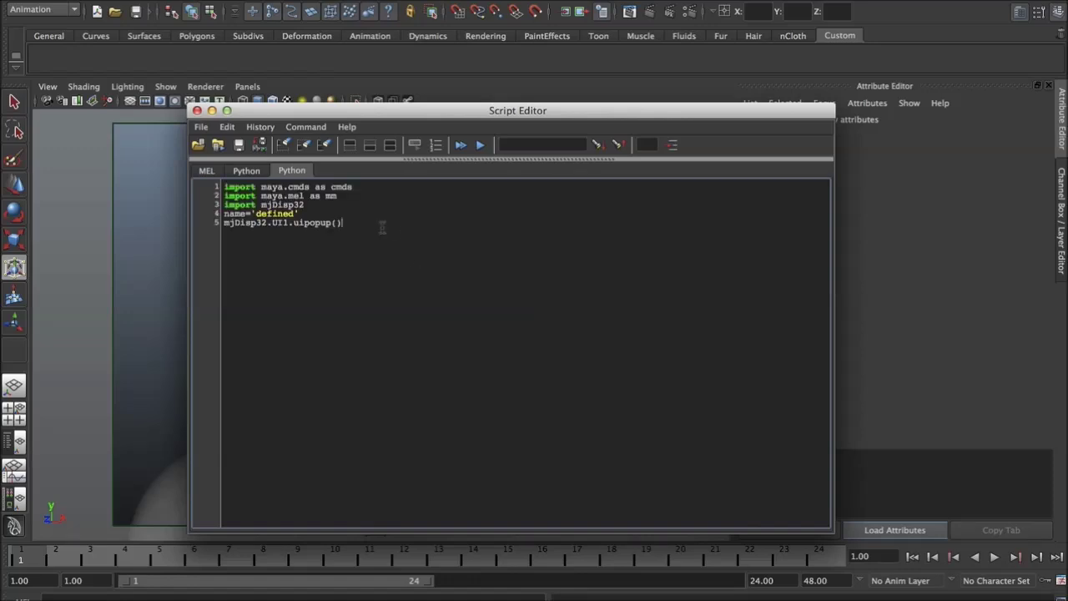
left_click_drag(382, 226, 200, 187)
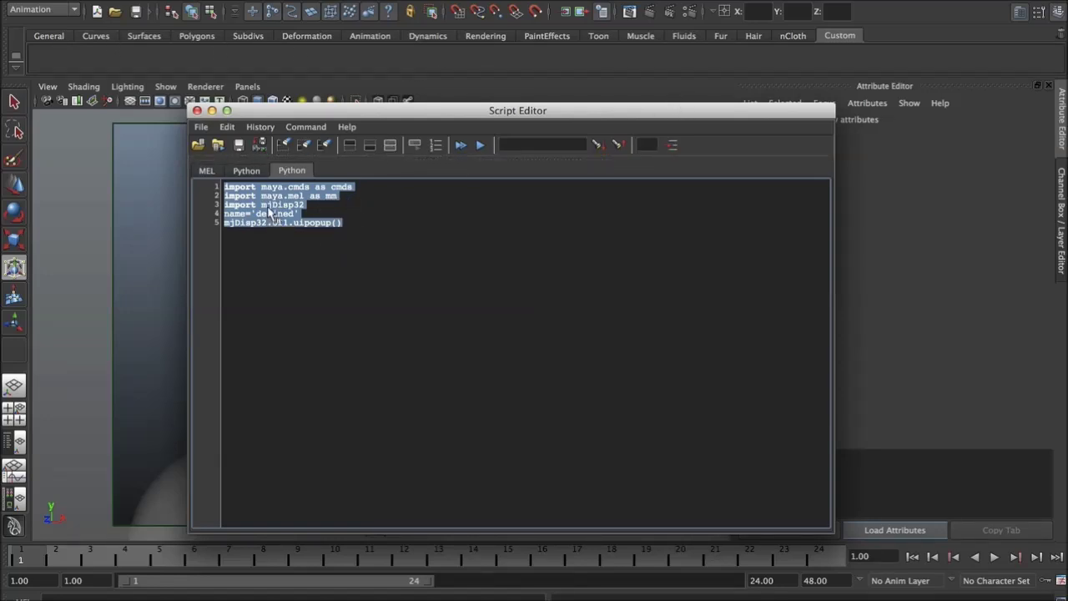
middle_click_drag(268, 213, 46, 54)
Step: Close the Script Editor, give the new shelf button the icon label 'DISP', then select the head mesh
left_click(198, 111)
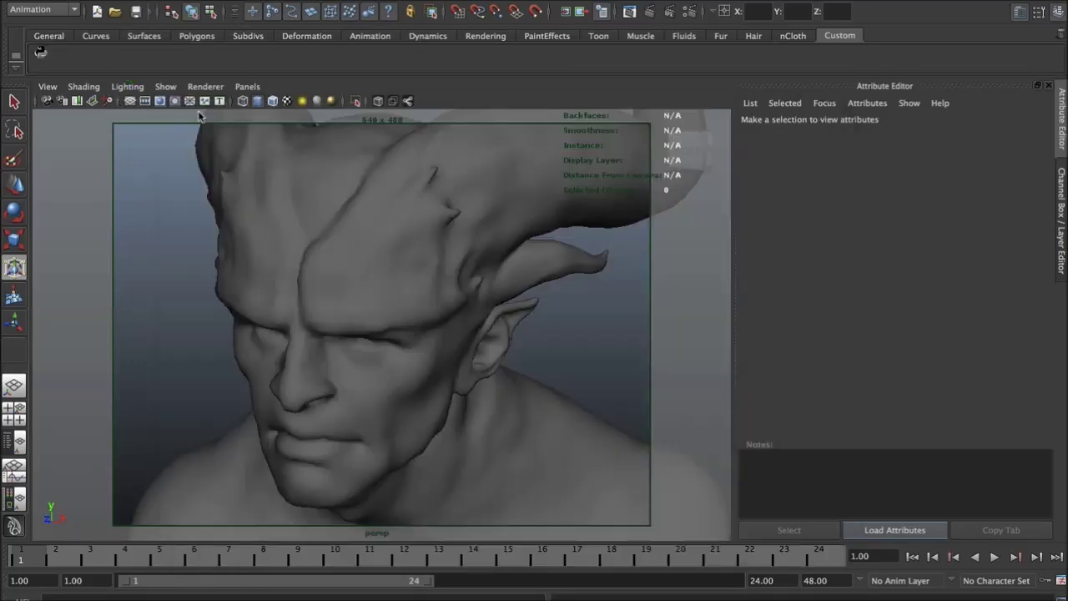
key("q")
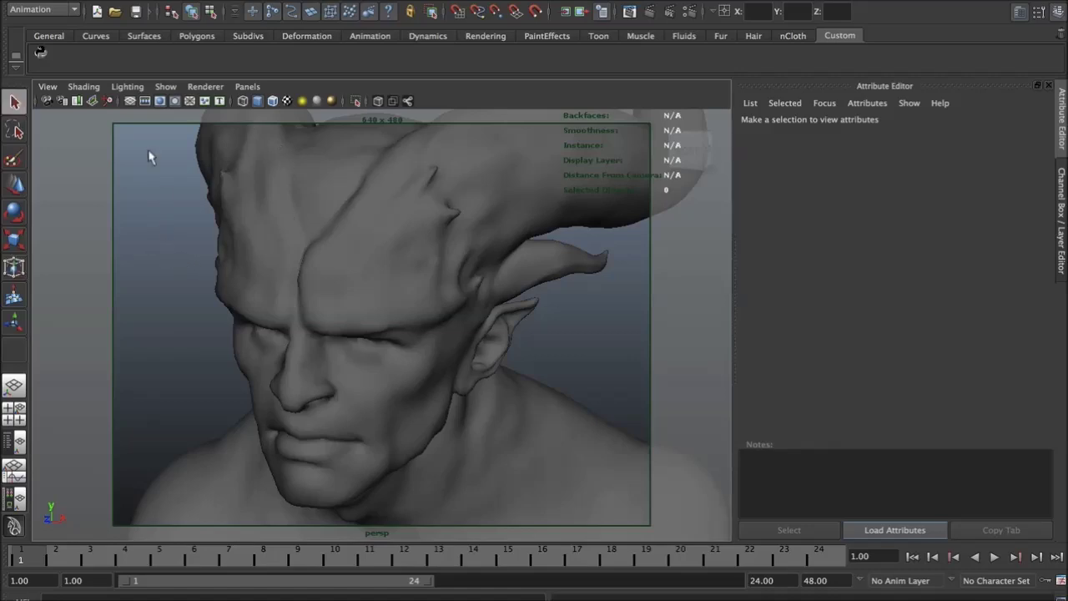
right_click(40, 53)
left_click(59, 68)
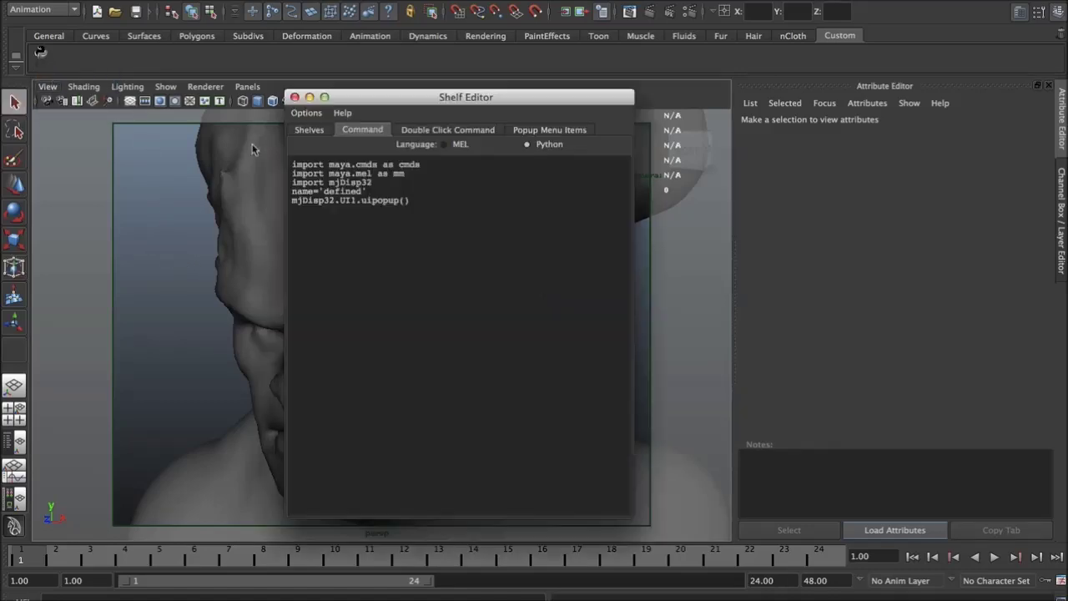
left_click(319, 131)
left_click(476, 403)
type("DISP")
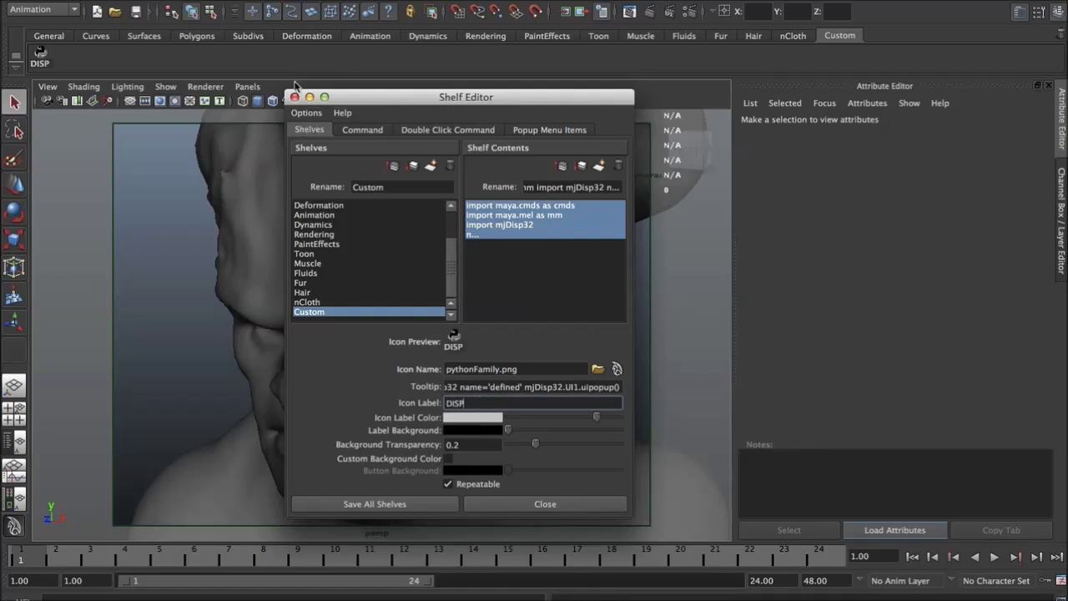
left_click(295, 97)
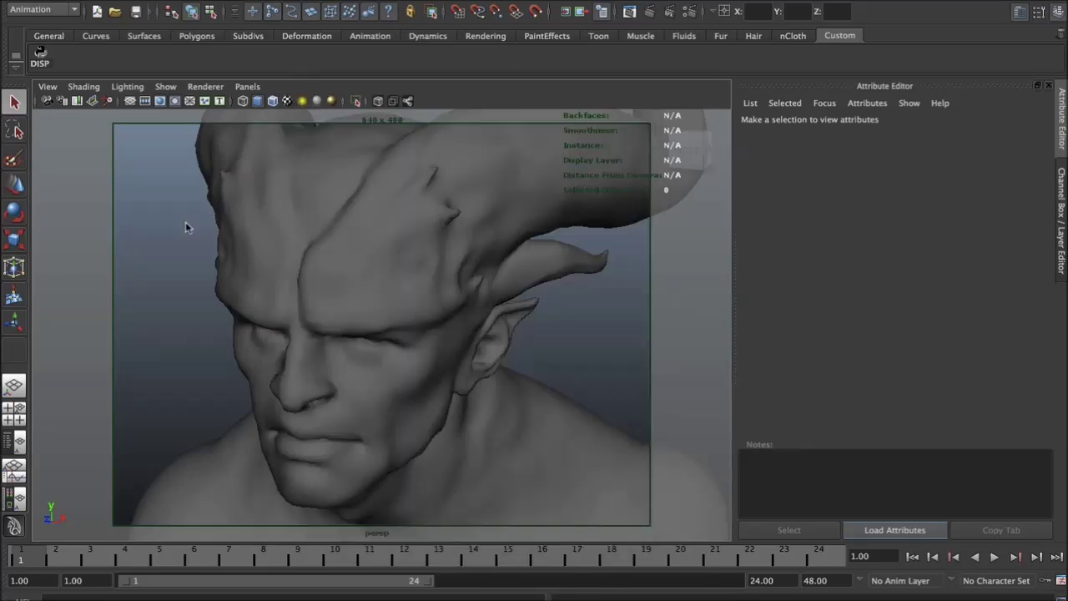
left_click(266, 181)
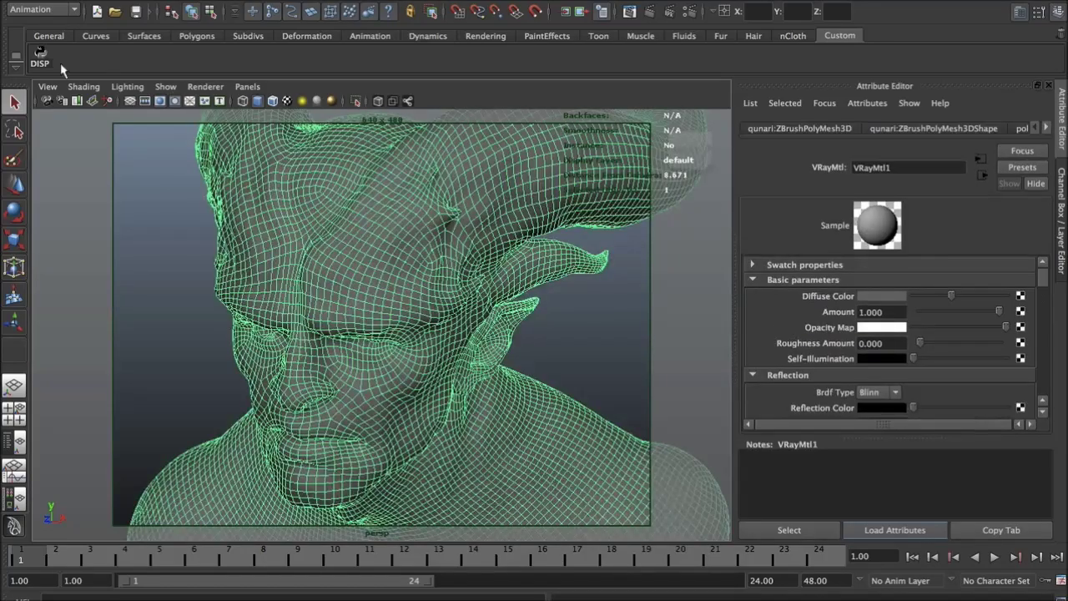
Step: Run the DISP shelf script on the head and choose Low fidelity V-Ray displacement
left_click(39, 57)
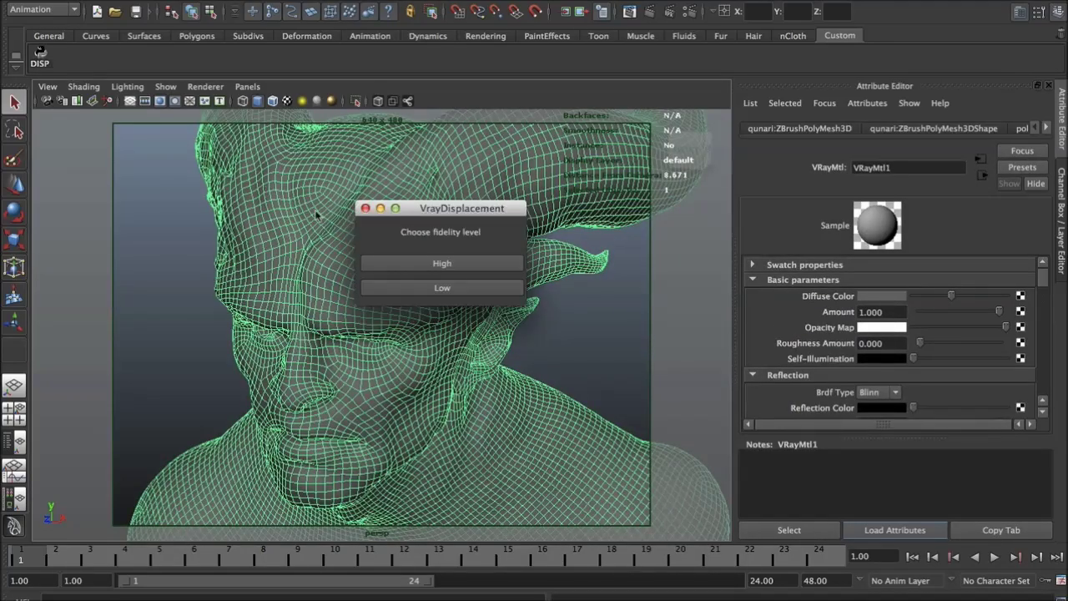
left_click_drag(435, 214, 370, 224)
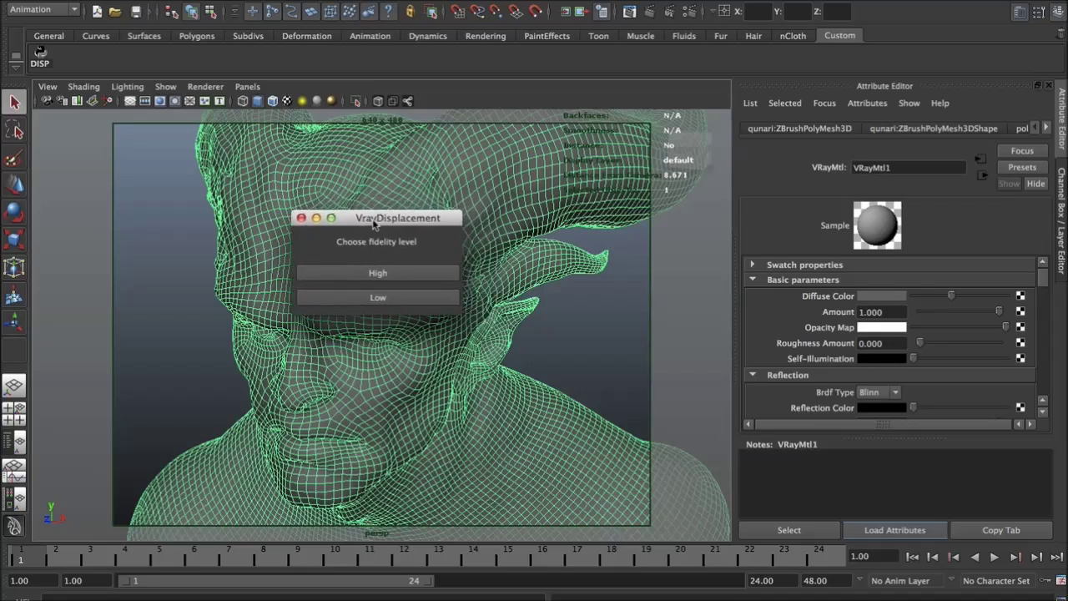
left_click(386, 298)
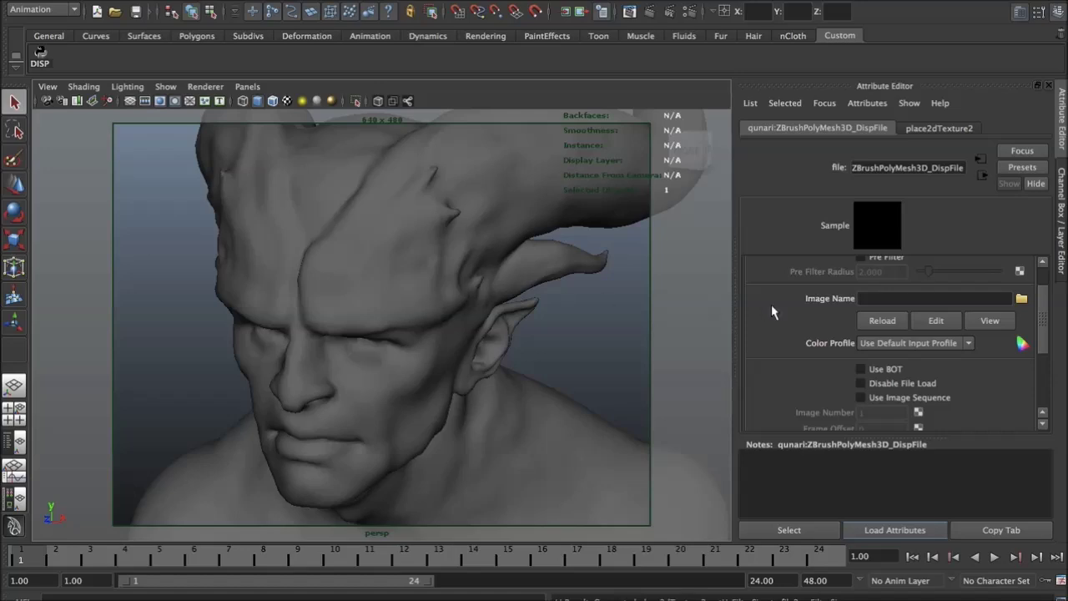
Step: Load Desktop/DispScript/Skin_ZSphere_4-DM4096_u0_v0.exr as the displacement image, then deselect everything
left_click(1022, 298)
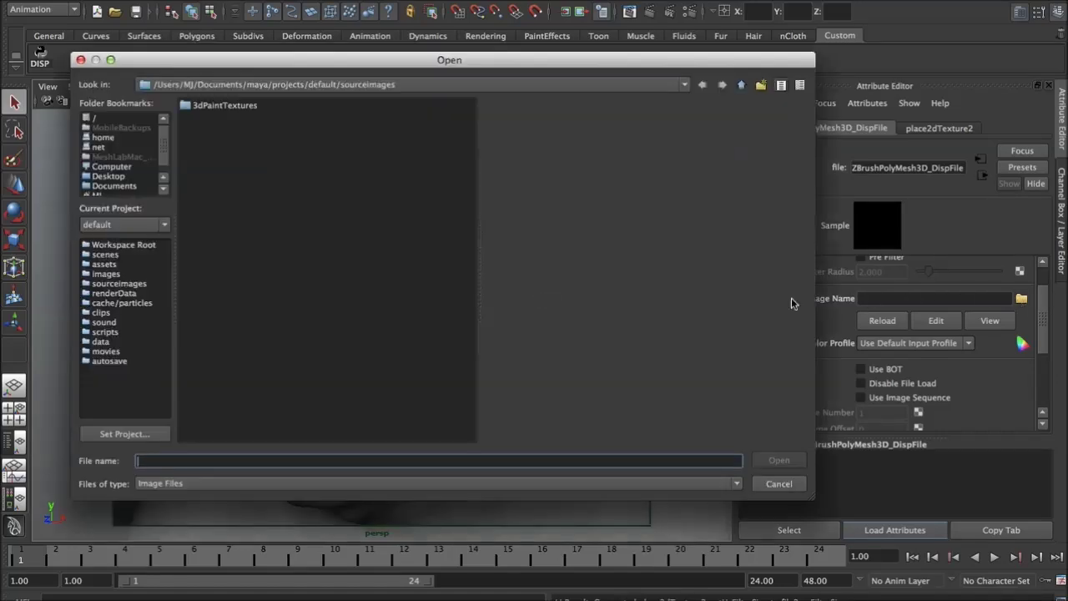
left_click(108, 176)
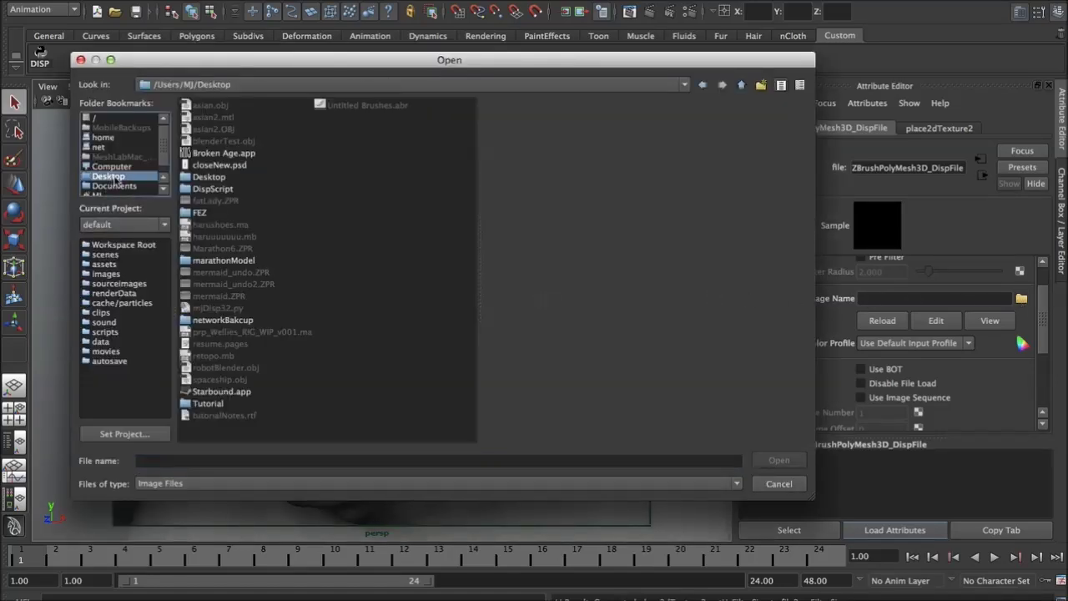
double_click(215, 189)
left_click(250, 130)
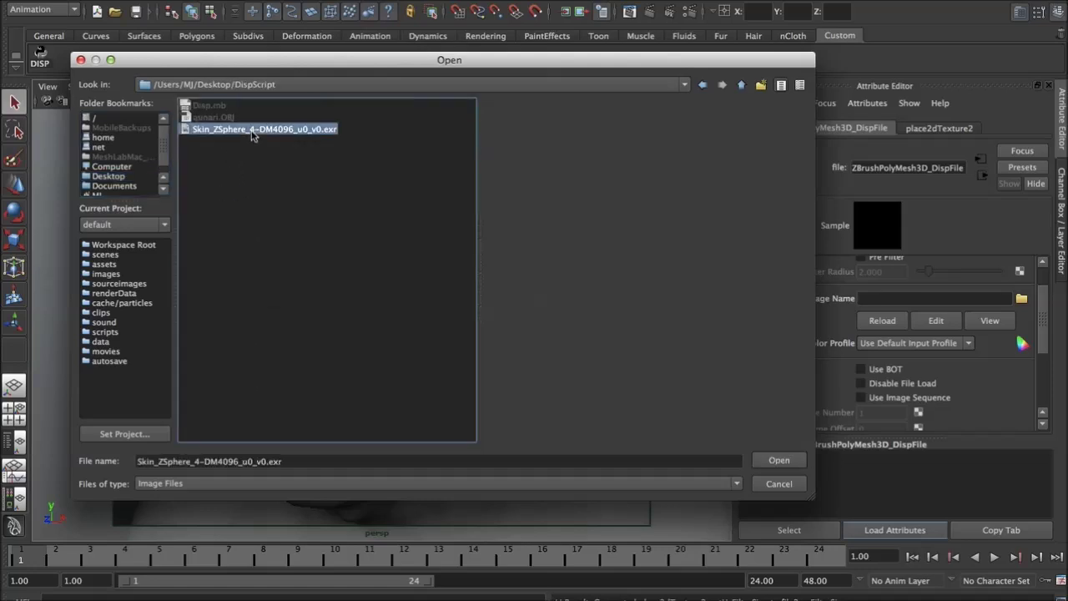
left_click(782, 461)
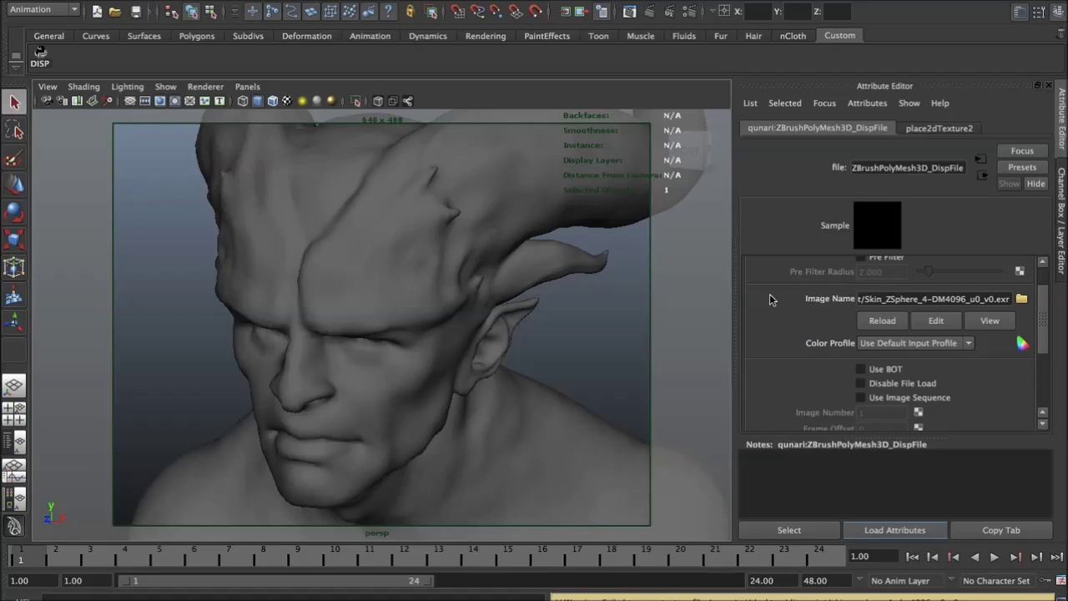
left_click(586, 292)
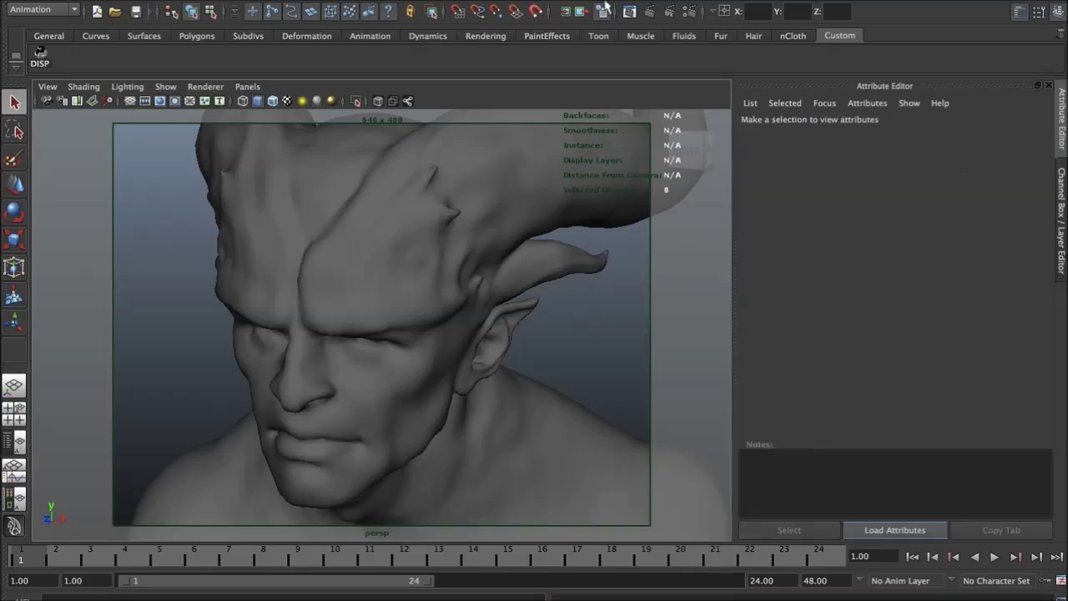
Step: Render the current frame of the displaced head in the V-Ray frame buffer
left_click(651, 13)
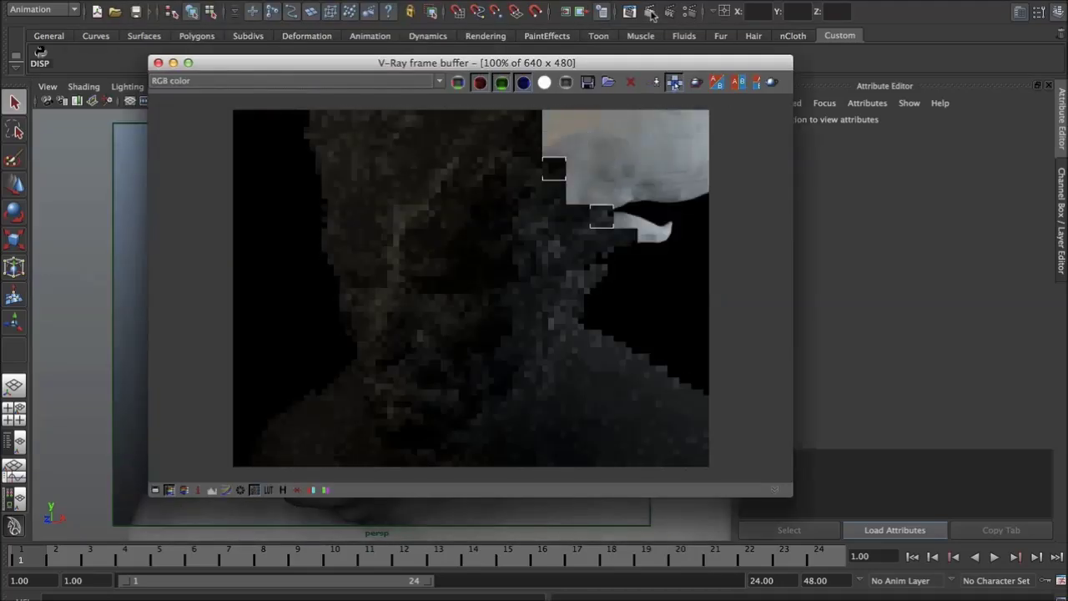